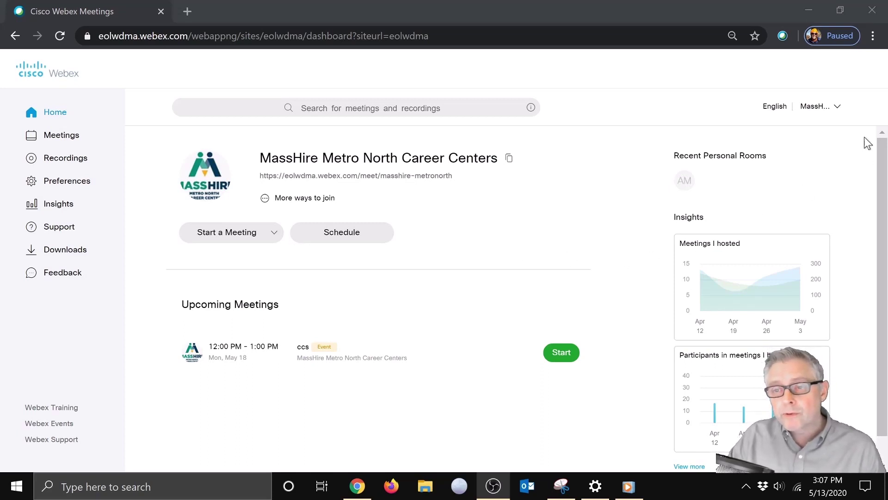
Step: Open the account's Webex contacts address book and export the personal contacts to a CSV file
{"action": "left_click", "coordinate": [835, 110]}
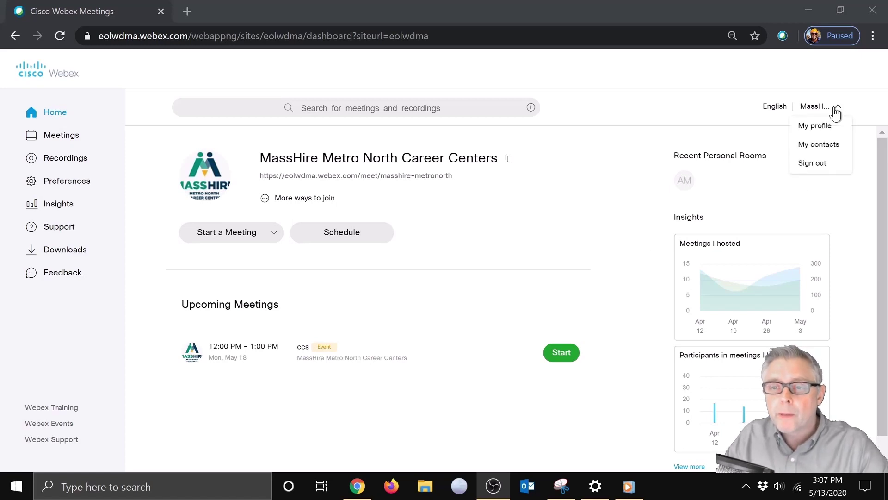
{"action": "left_click", "coordinate": [816, 147]}
{"action": "left_click", "coordinate": [816, 147]}
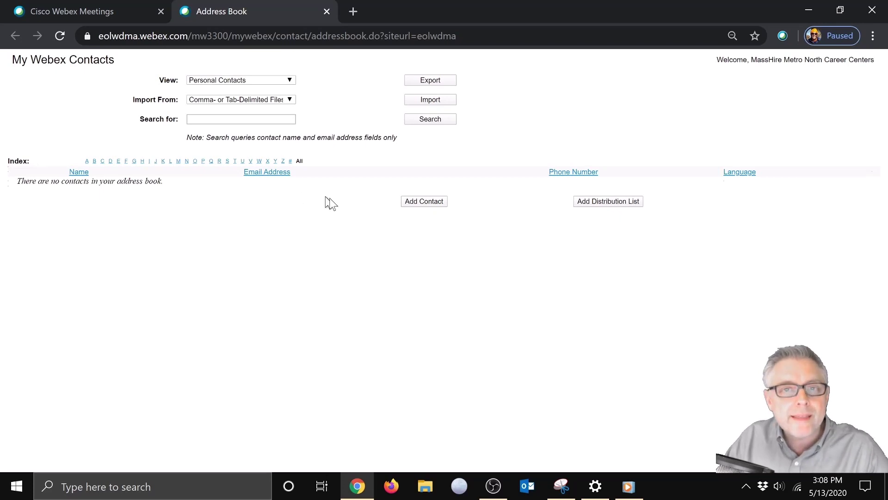
{"action": "left_click", "coordinate": [436, 82]}
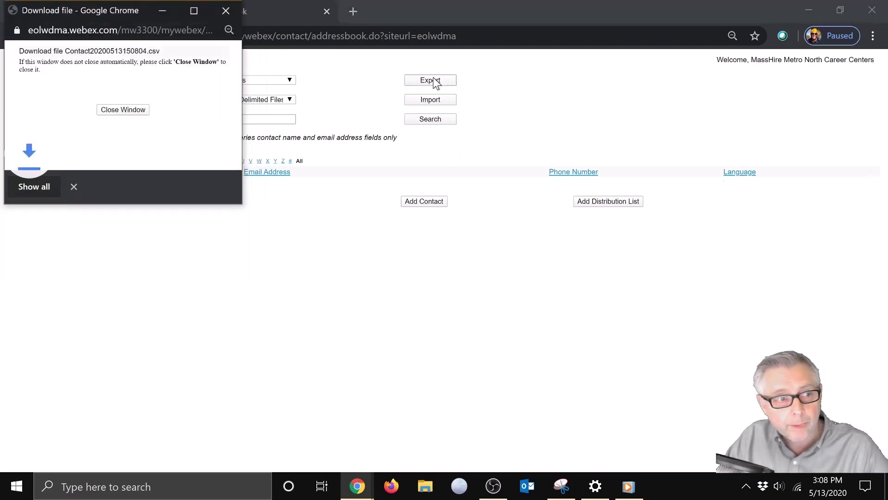
Step: Find the exported contacts CSV in the browser's downloads and open it in Excel to examine its column layout
{"action": "left_click", "coordinate": [36, 184]}
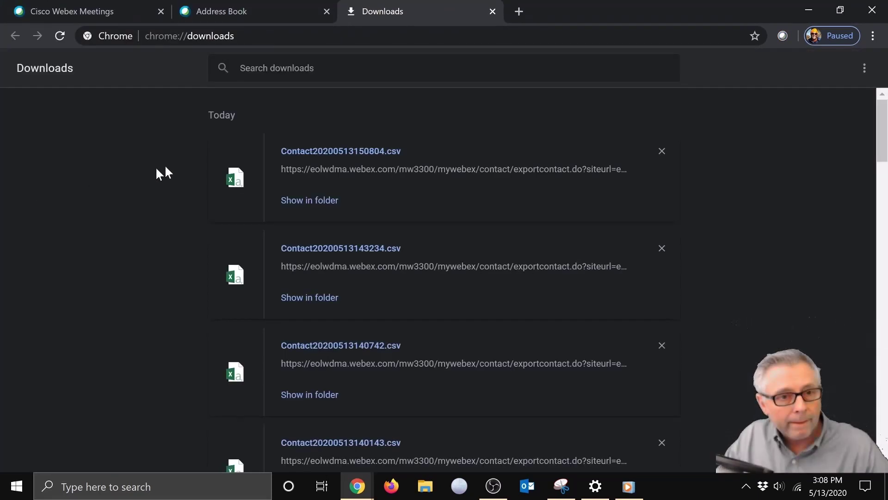
{"action": "double_click", "coordinate": [316, 152]}
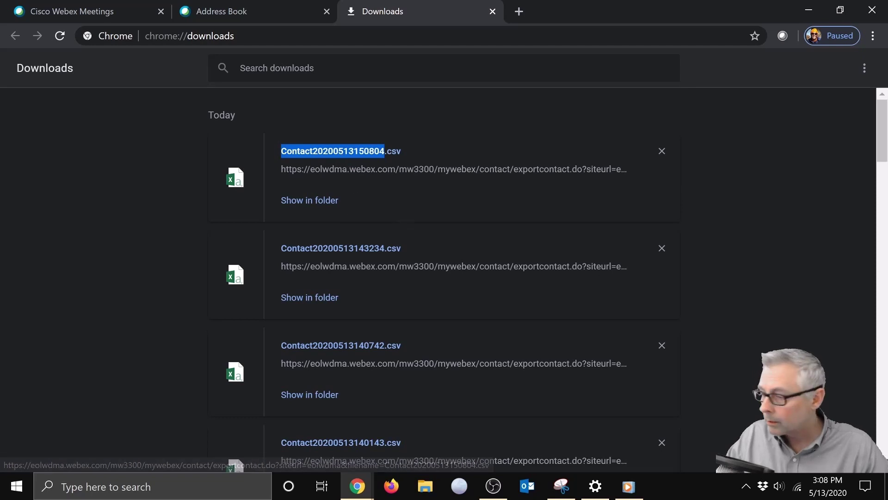
{"action": "left_click", "coordinate": [345, 170]}
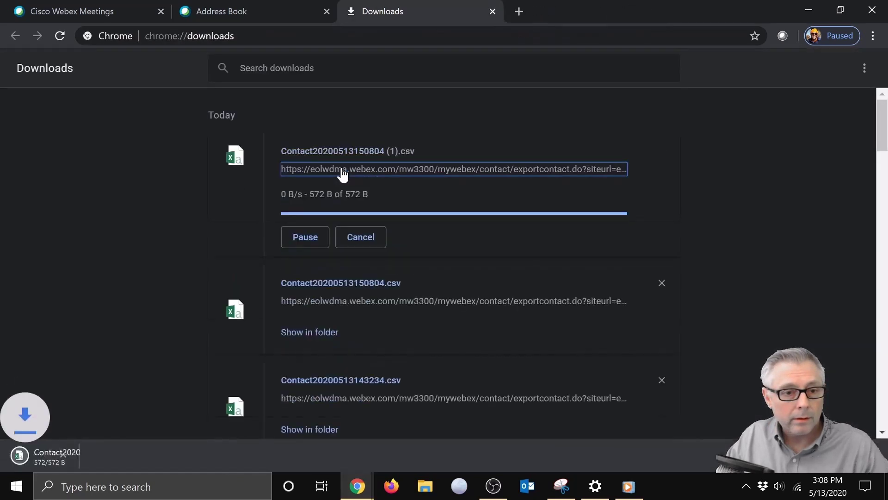
{"action": "left_click", "coordinate": [39, 458]}
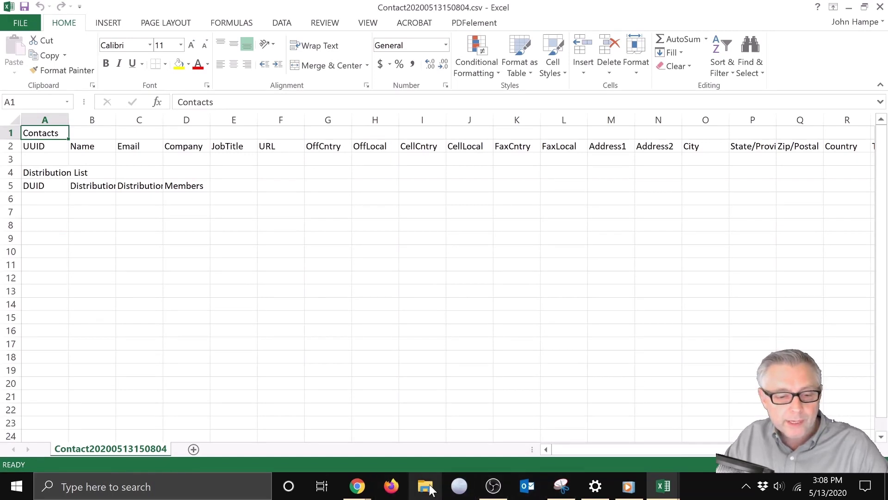
Step: Open FirstImportContacts.csv, widen the name and email columns to review the contact rows, and close Excel without saving
{"action": "left_click", "coordinate": [426, 486]}
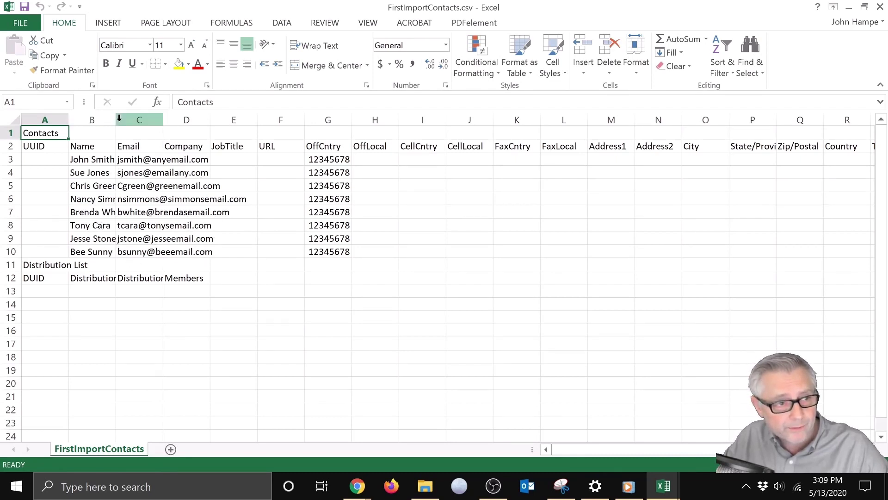
{"action": "left_click_drag", "start_coordinate": [117, 119], "coordinate": [289, 114]}
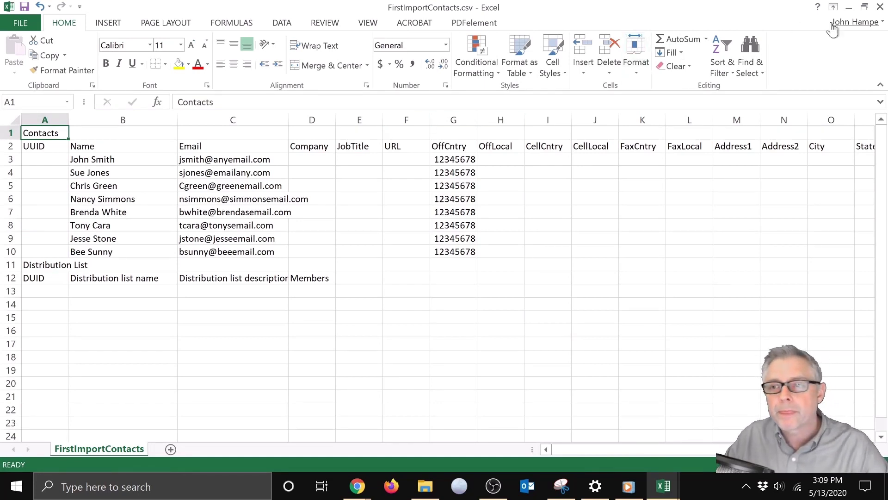
{"action": "left_click", "coordinate": [880, 8]}
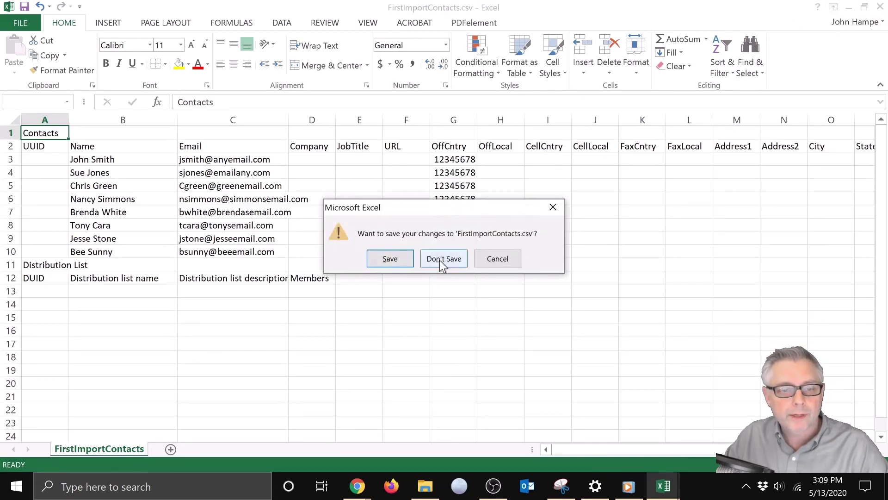
{"action": "left_click", "coordinate": [443, 259]}
{"action": "left_click", "coordinate": [878, 10]}
Step: Batch import FirstImportContacts.csv into the Webex address book as a comma-delimited file and submit the previewed contacts
{"action": "left_click", "coordinate": [206, 11]}
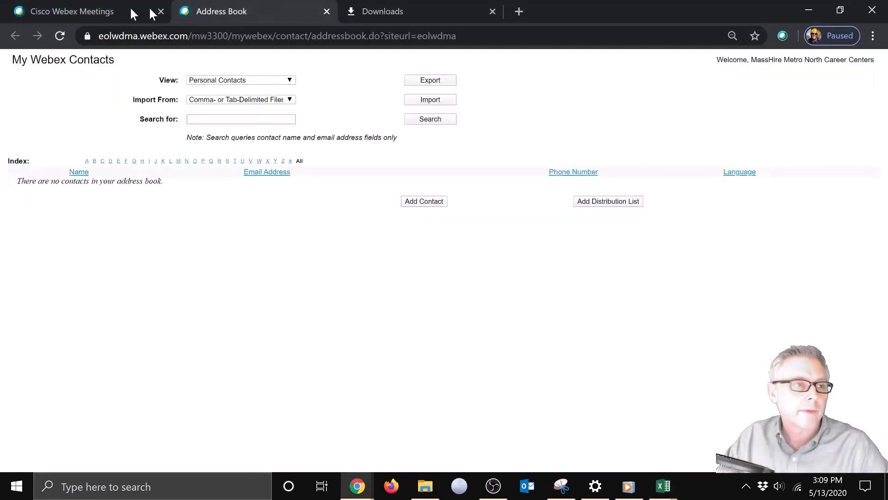
{"action": "left_click", "coordinate": [422, 100]}
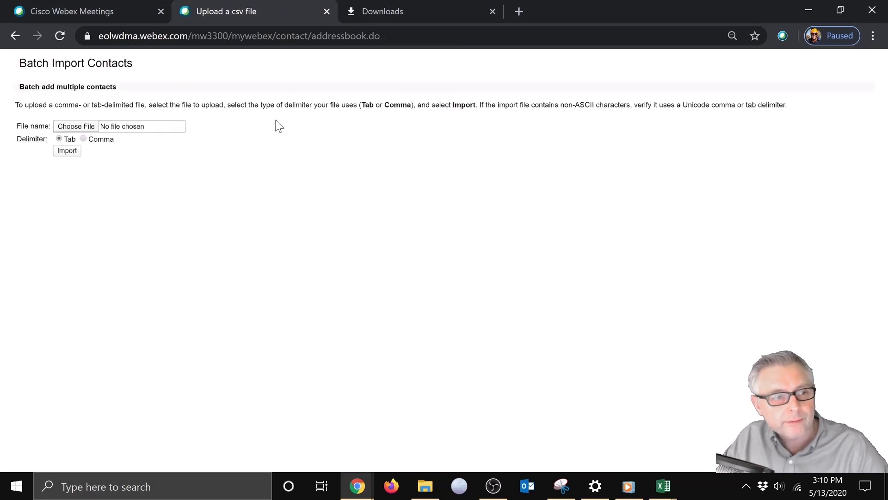
{"action": "left_click", "coordinate": [80, 126]}
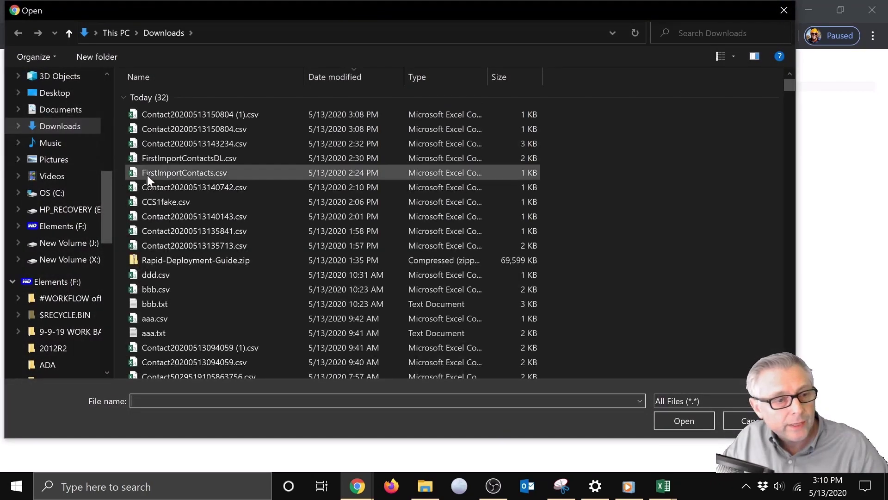
{"action": "left_click", "coordinate": [162, 171]}
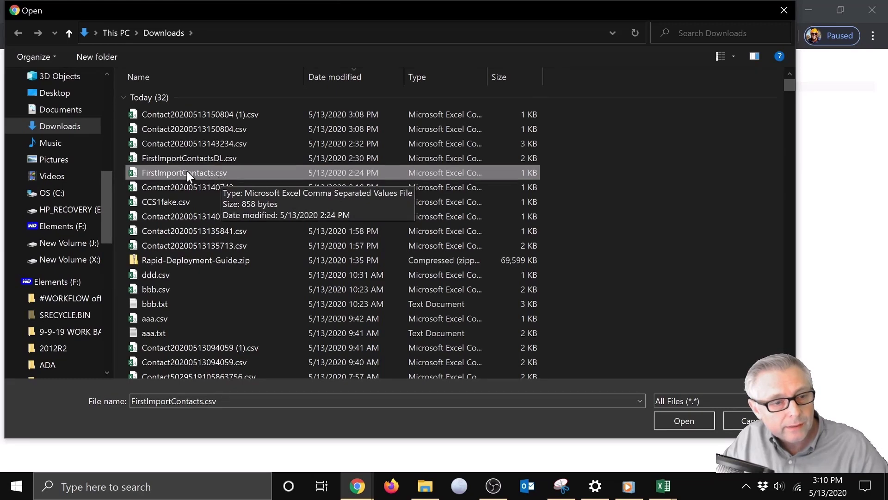
{"action": "left_click", "coordinate": [677, 422]}
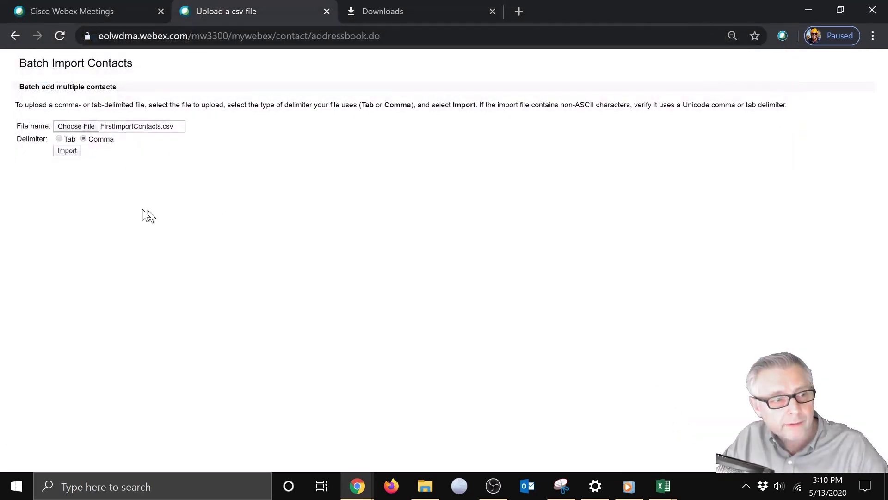
{"action": "left_click", "coordinate": [67, 153]}
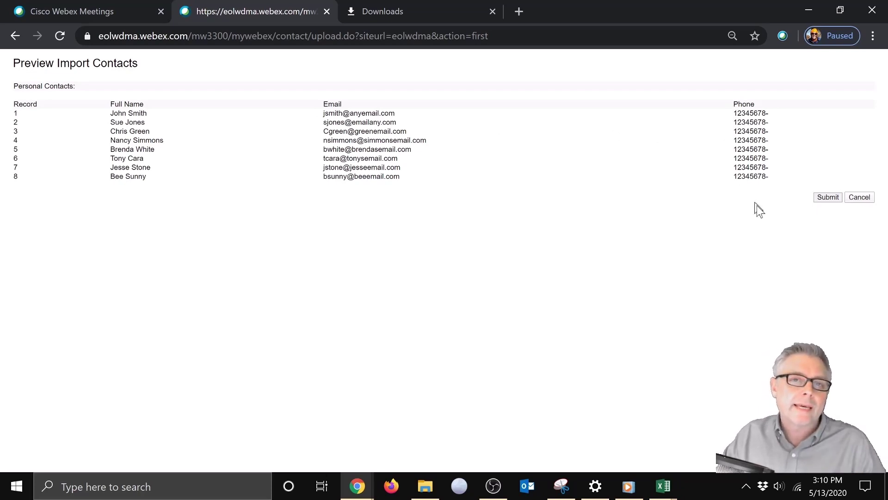
{"action": "left_click", "coordinate": [823, 197]}
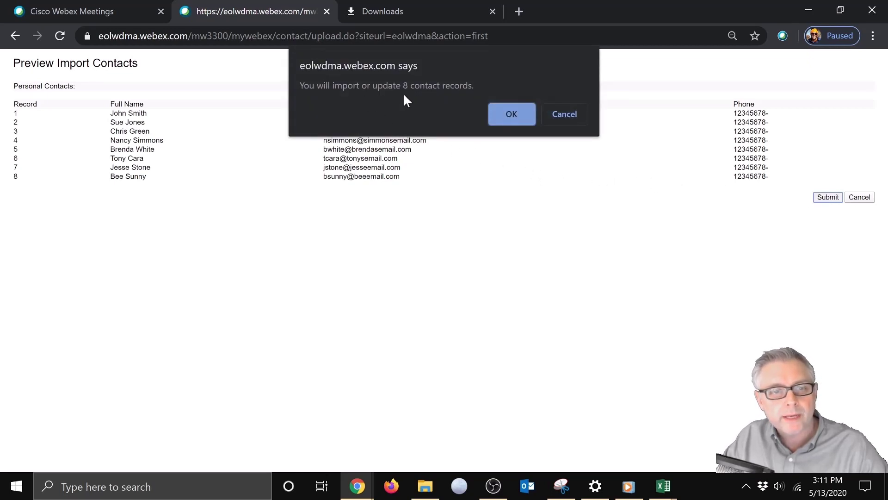
{"action": "left_click", "coordinate": [513, 114]}
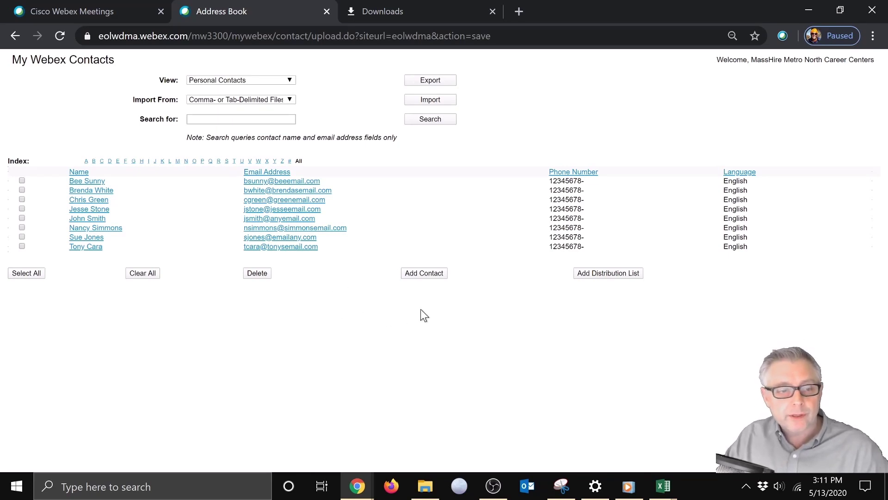
Step: Start a new distribution list named TEST DL with the description CCS DL
{"action": "left_click", "coordinate": [603, 275]}
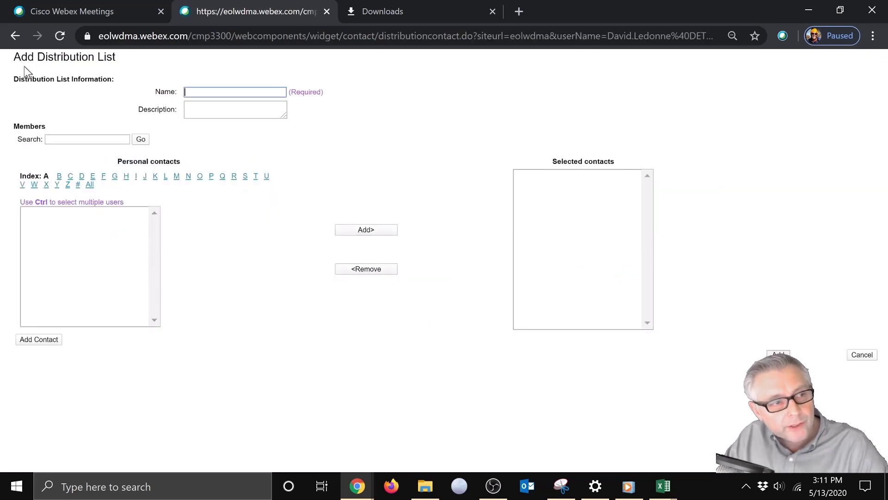
{"action": "left_click", "coordinate": [193, 92]}
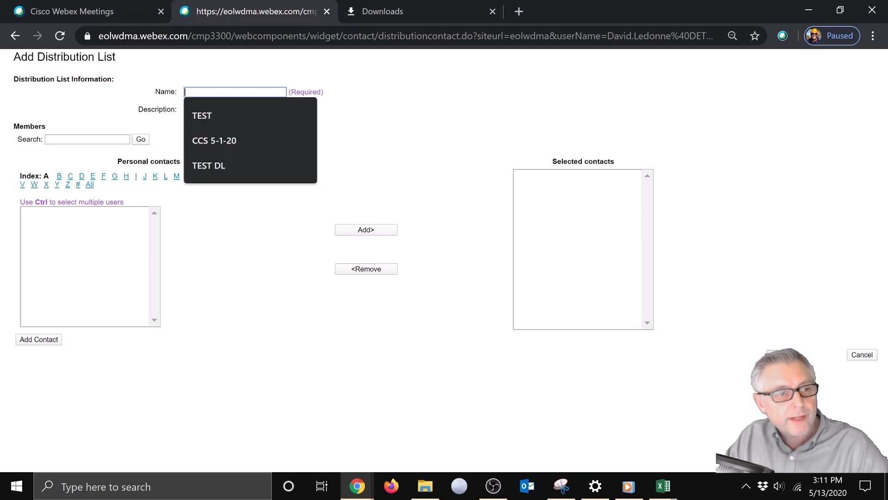
{"action": "left_click", "coordinate": [223, 165]}
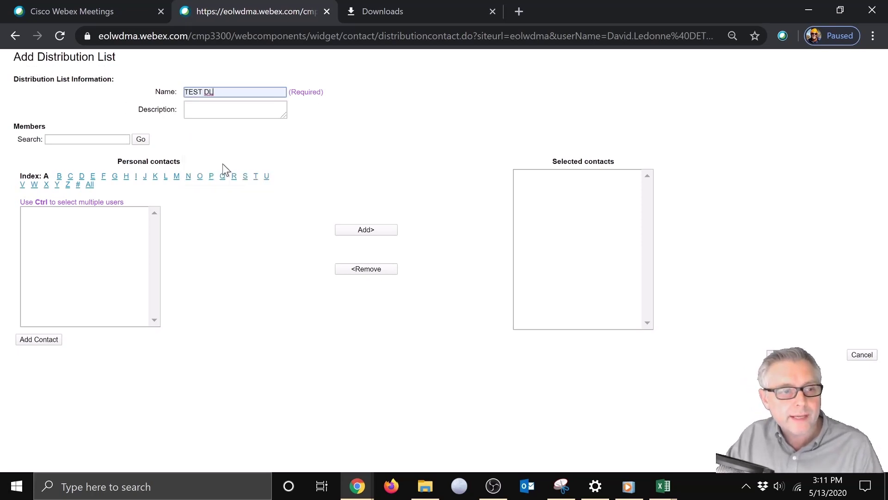
{"action": "left_click", "coordinate": [235, 109]}
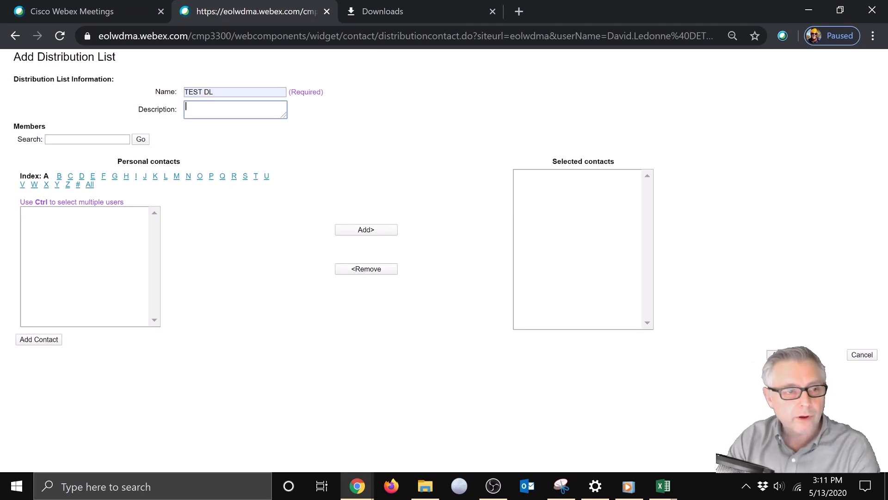
{"action": "type", "text": "ccS DL"}
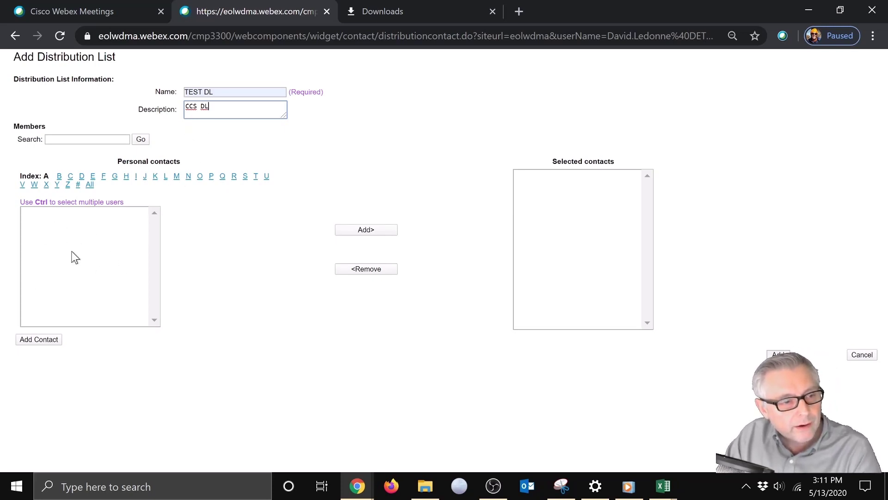
Step: List all personal contacts, add every one of them to the distribution list as members, and save the list
{"action": "left_click", "coordinate": [142, 140]}
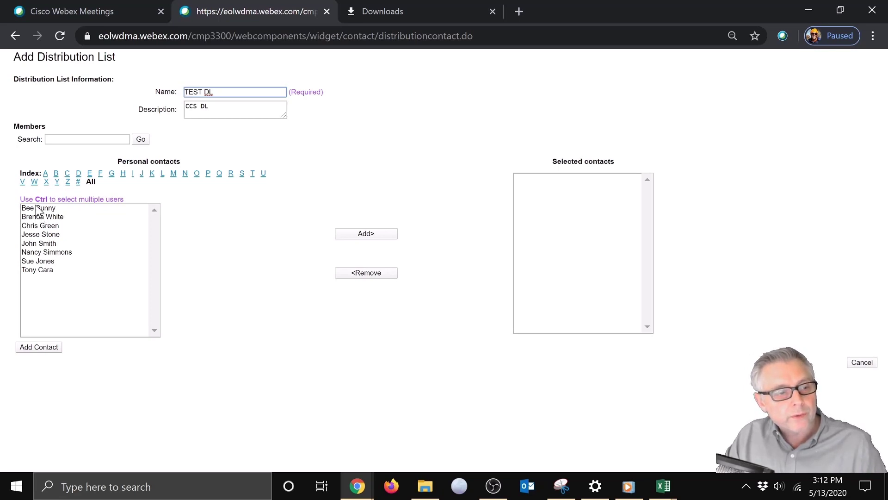
{"action": "left_click", "coordinate": [38, 209]}
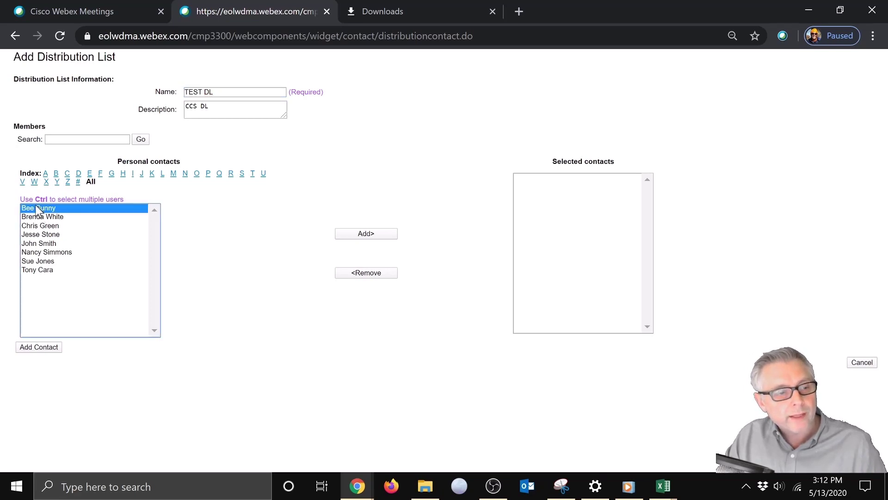
{"action": "left_click", "coordinate": [40, 269], "text": "shift"}
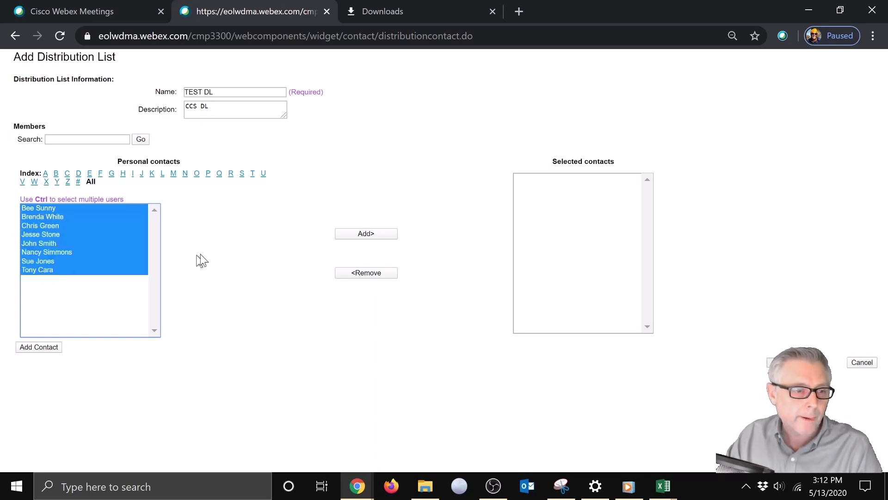
{"action": "left_click", "coordinate": [347, 234]}
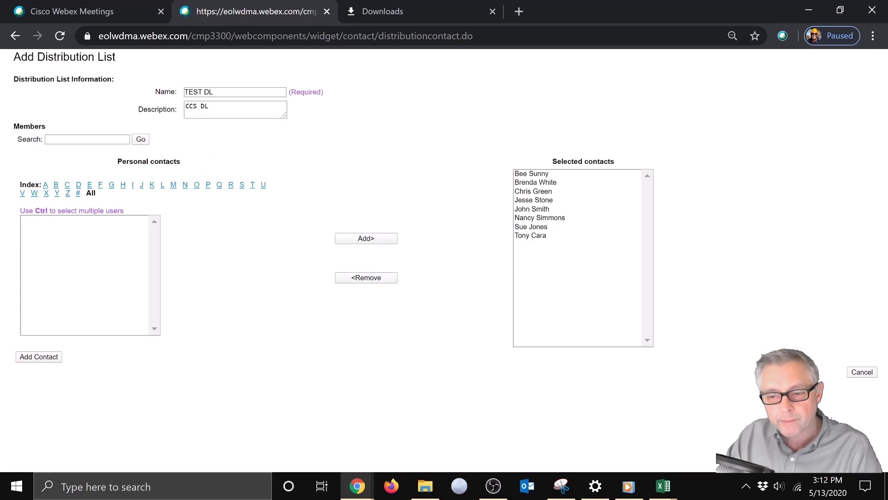
{"action": "left_click", "coordinate": [828, 371]}
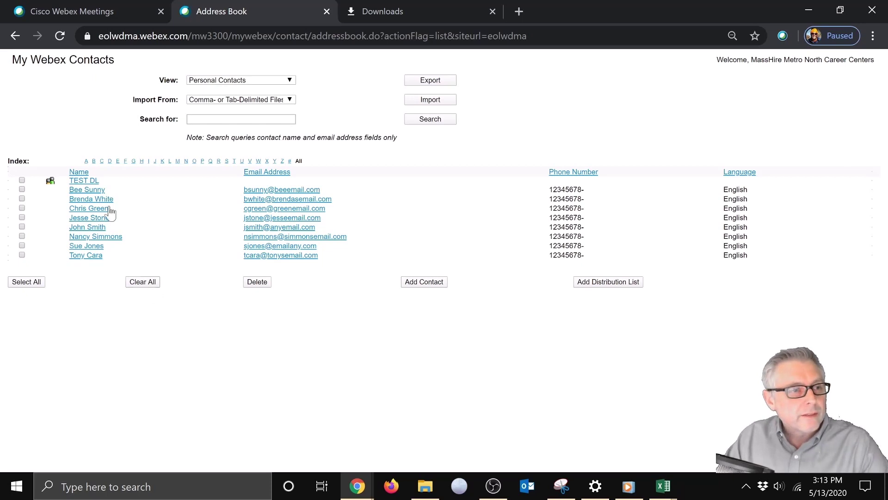
Step: Return to the Webex home page, go to Webex Training, and open the form for scheduling a training session
{"action": "left_click", "coordinate": [70, 10]}
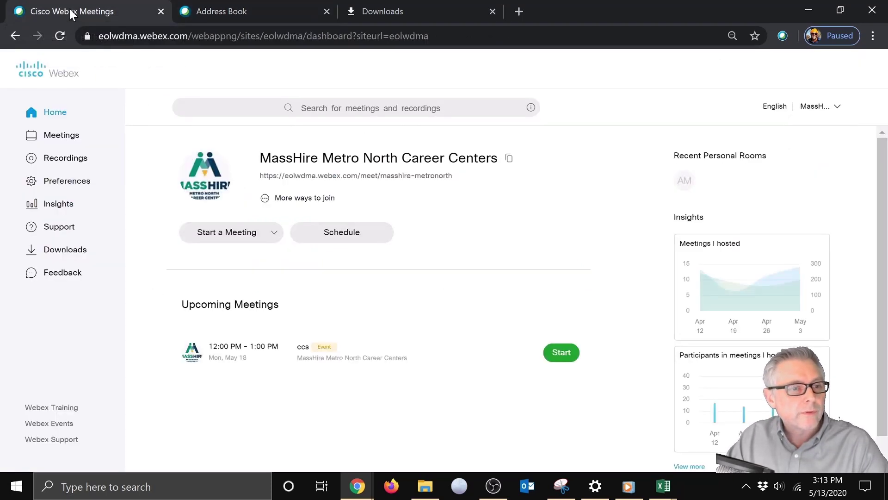
{"action": "left_click", "coordinate": [60, 409]}
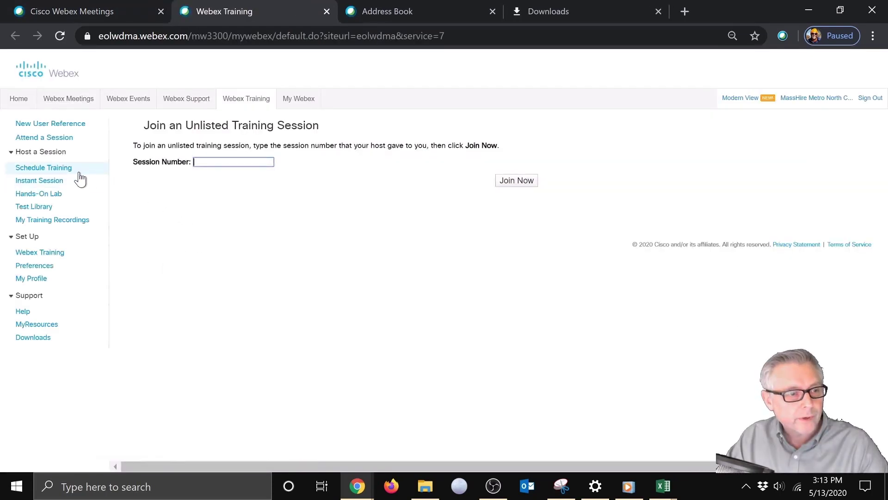
{"action": "left_click", "coordinate": [43, 169]}
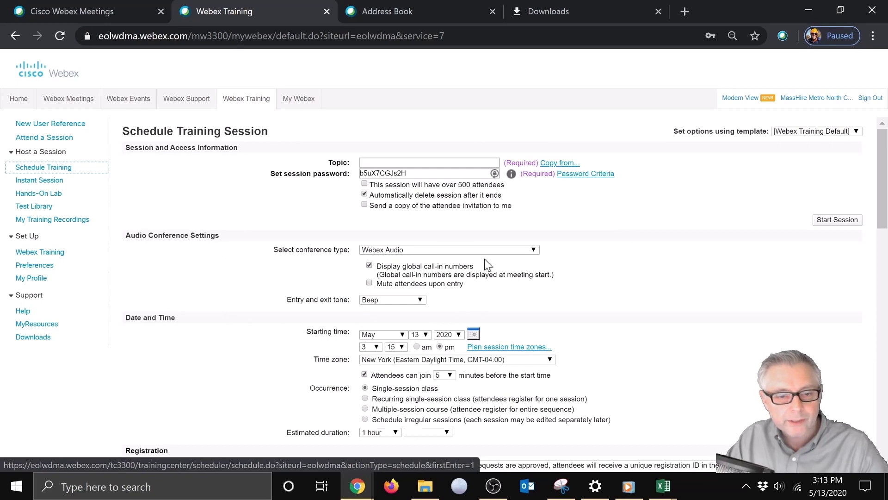
Step: Invite the members of the TEST DL distribution list from the address book as attendees of the training session
{"action": "scroll", "coordinate": [485, 259], "scroll_direction": "down", "scroll_amount": 3}
{"action": "scroll", "coordinate": [480, 232], "scroll_direction": "down", "scroll_amount": 3}
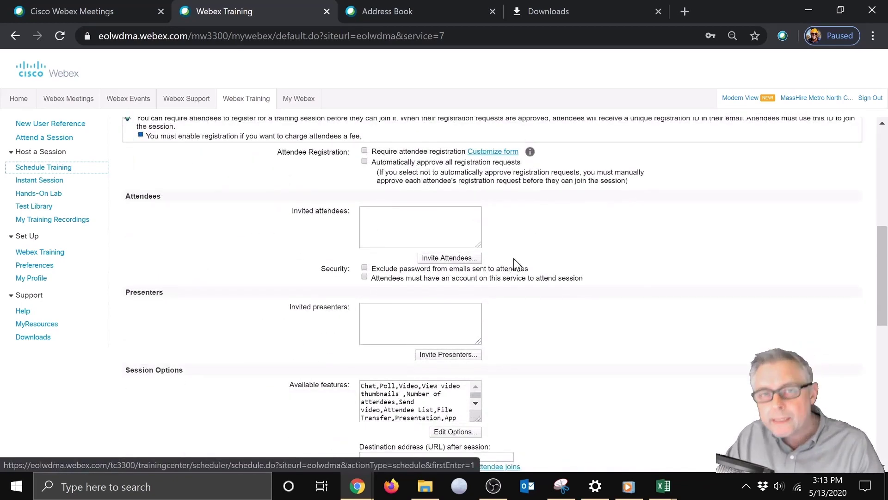
{"action": "left_click", "coordinate": [430, 260]}
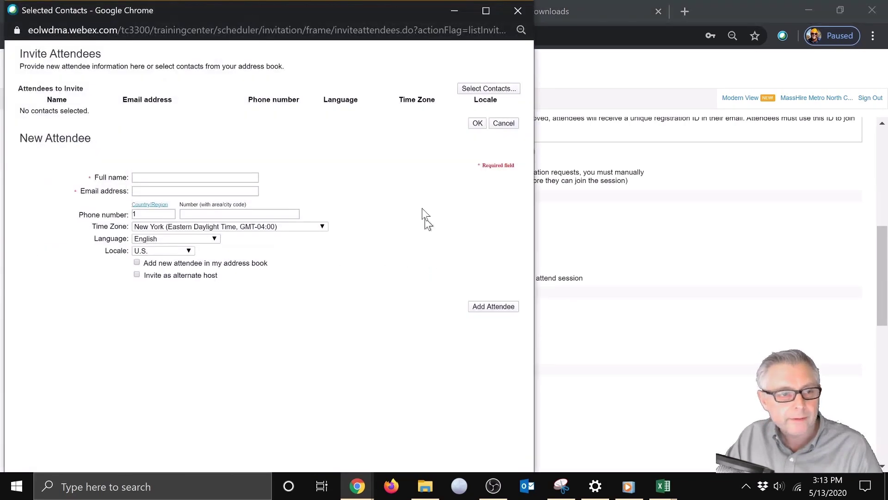
{"action": "left_click_drag", "start_coordinate": [349, 12], "coordinate": [517, 12]}
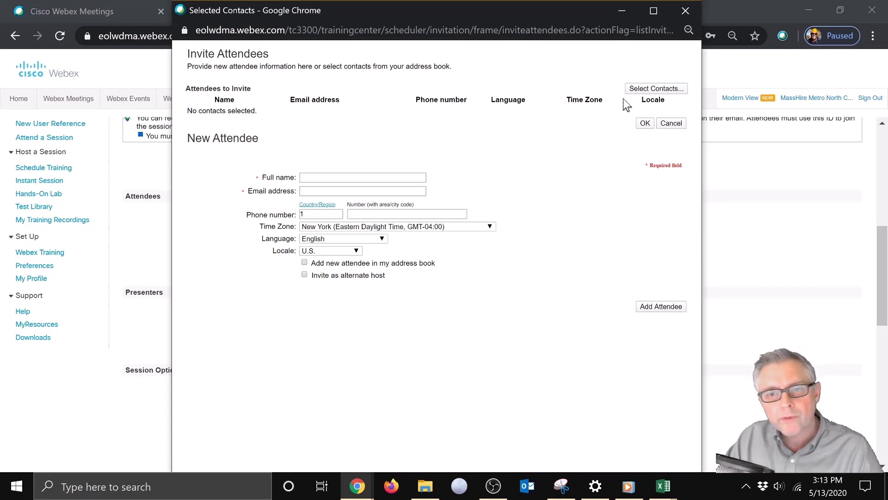
{"action": "left_click", "coordinate": [635, 90]}
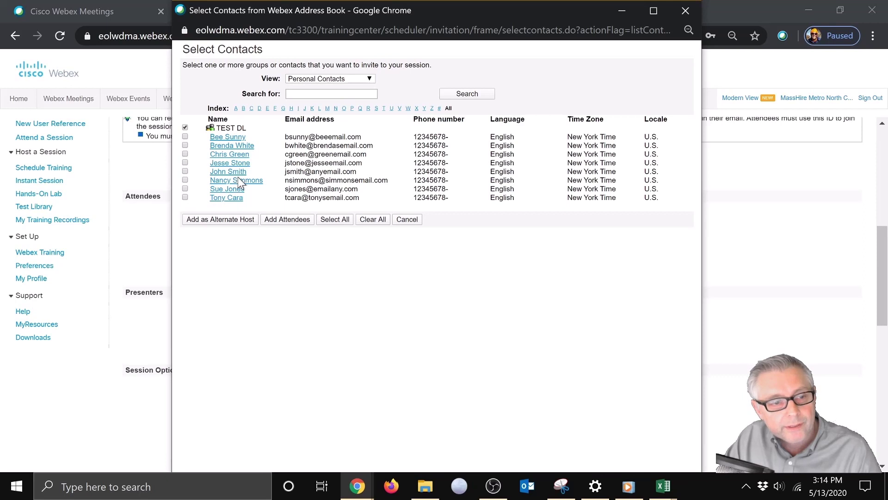
{"action": "left_click", "coordinate": [283, 220]}
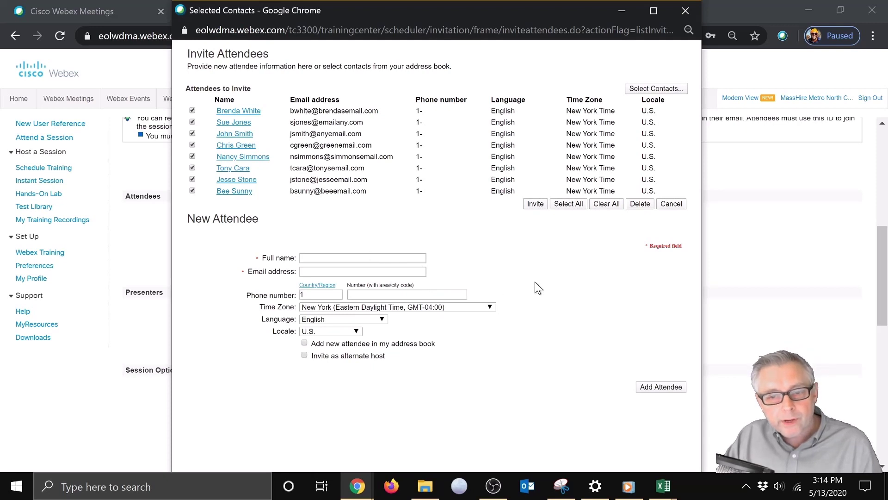
{"action": "left_click", "coordinate": [535, 204]}
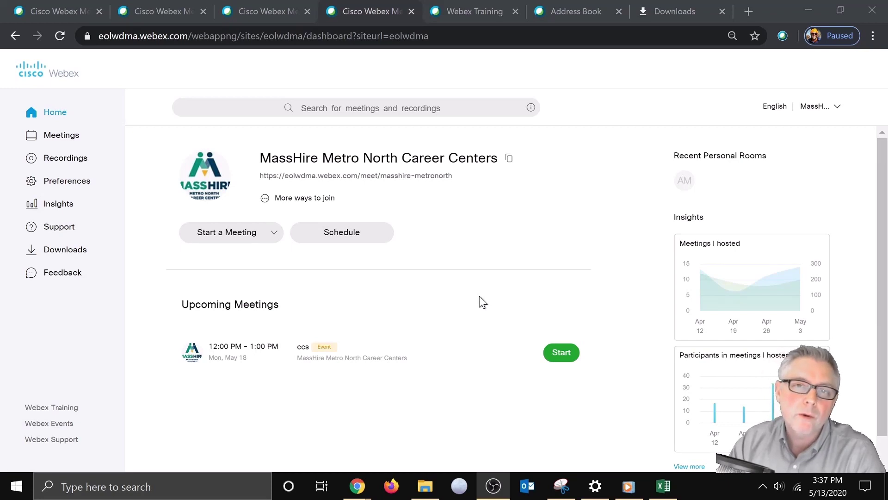
Step: Open the Webex Events form for scheduling an event and start creating its attendee invitation list
{"action": "left_click", "coordinate": [67, 423]}
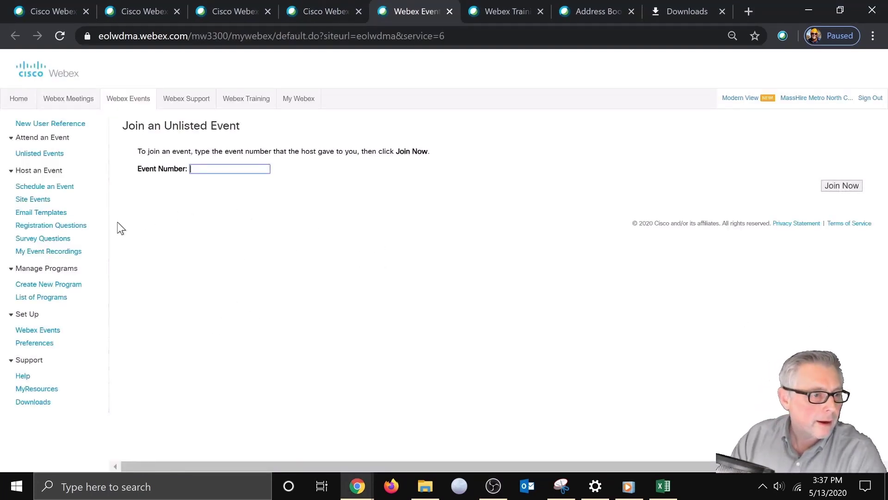
{"action": "left_click", "coordinate": [54, 190]}
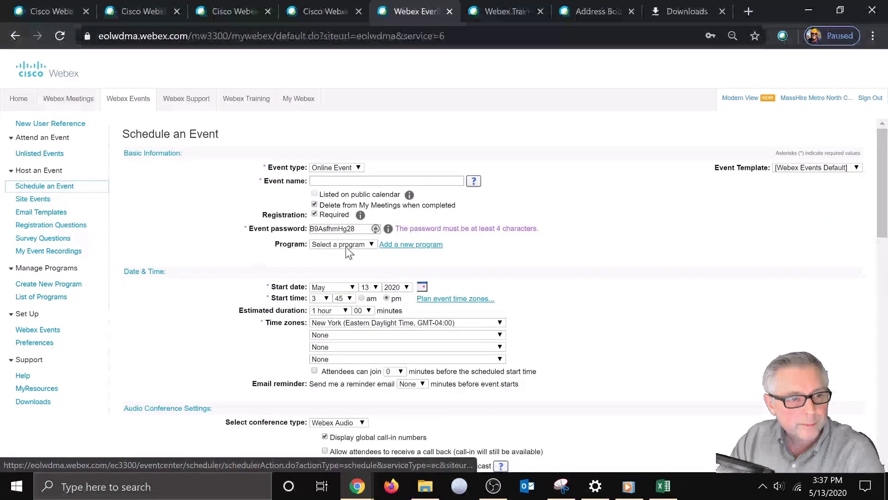
{"action": "scroll", "coordinate": [631, 233], "scroll_direction": "down", "scroll_amount": 2}
{"action": "scroll", "coordinate": [630, 235], "scroll_direction": "down", "scroll_amount": 6}
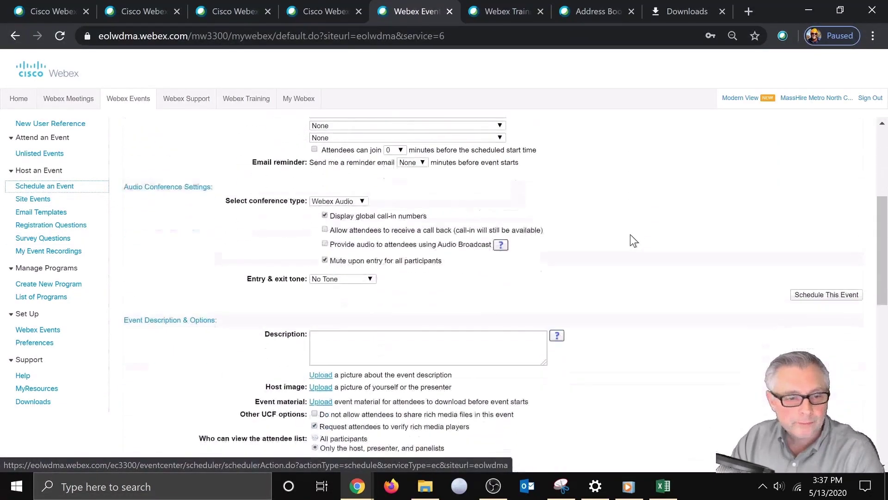
{"action": "scroll", "coordinate": [628, 234], "scroll_direction": "down", "scroll_amount": 5}
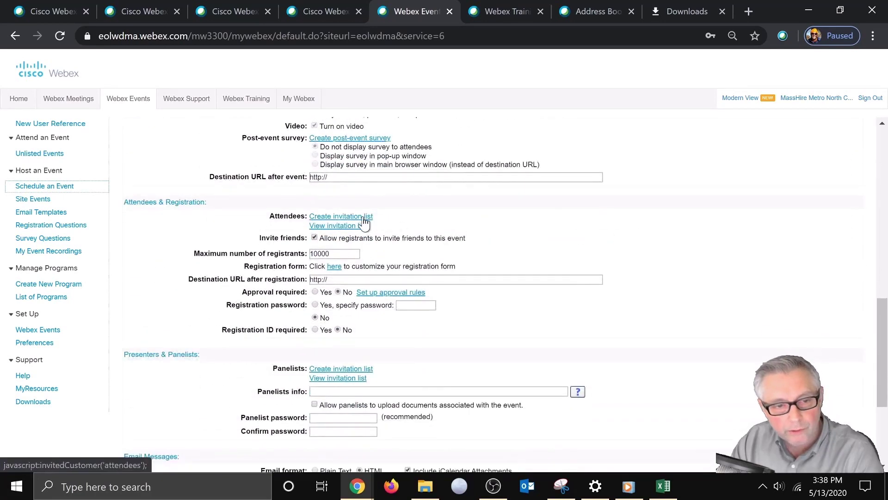
{"action": "left_click", "coordinate": [363, 216]}
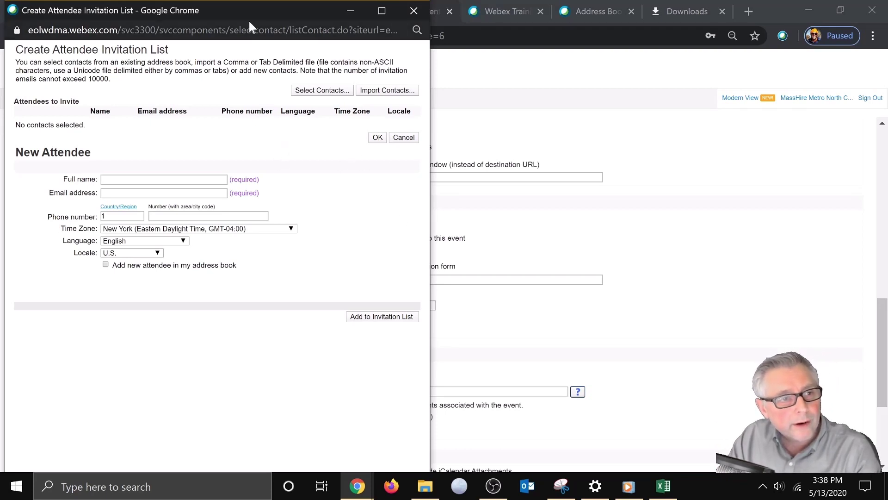
{"action": "left_click_drag", "start_coordinate": [244, 16], "coordinate": [479, 16]}
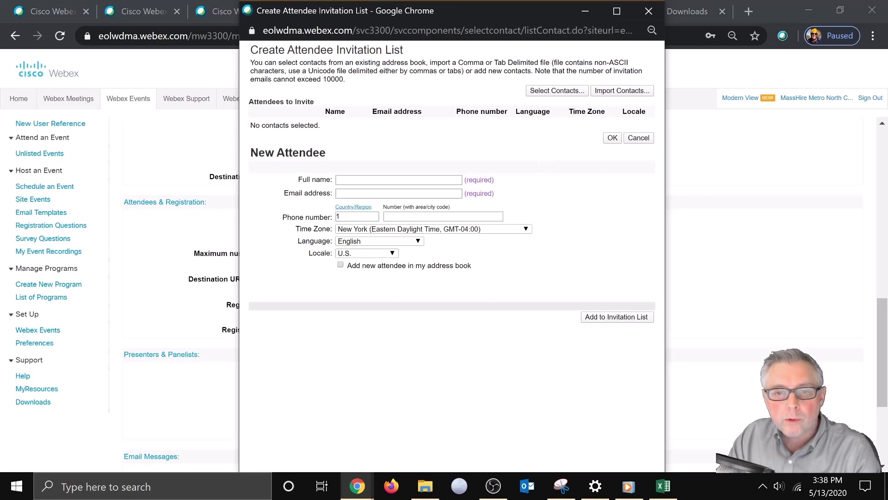
Step: Import Webex Events.csv as a comma-delimited contact file under the distribution list name ccs
{"action": "left_click", "coordinate": [608, 90]}
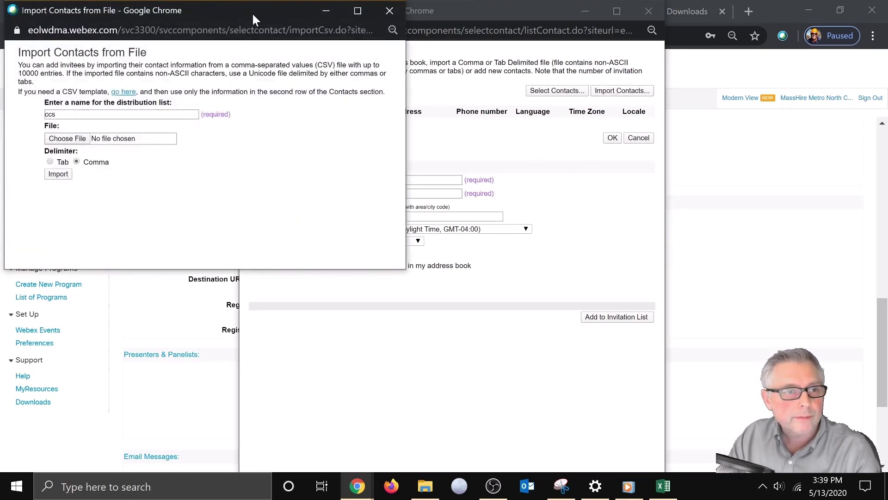
{"action": "left_click_drag", "start_coordinate": [252, 15], "coordinate": [506, 82]}
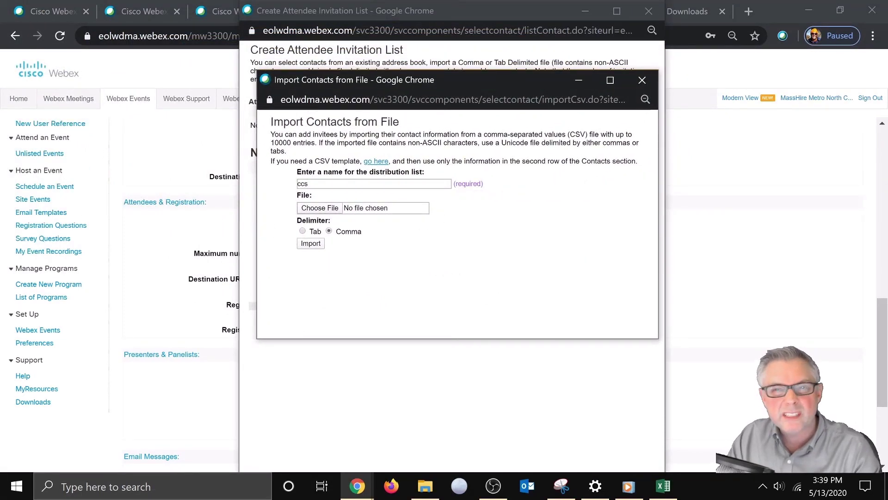
{"action": "left_click", "coordinate": [312, 211]}
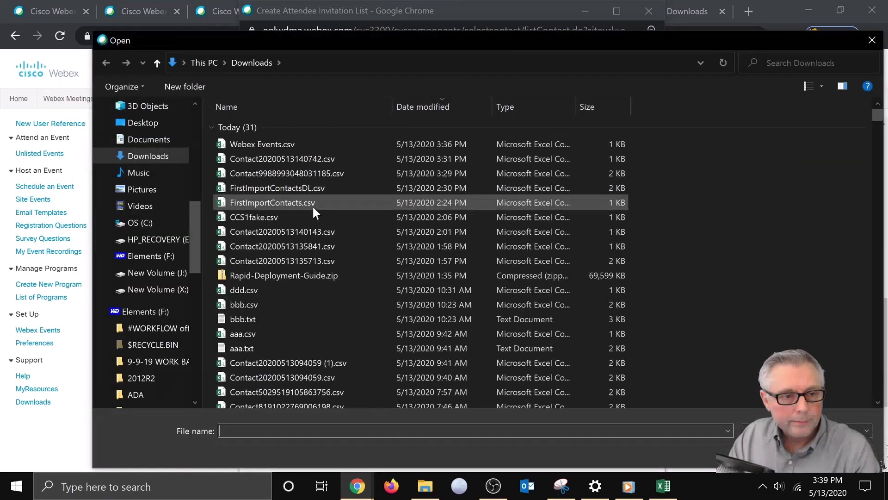
{"action": "left_click", "coordinate": [249, 145]}
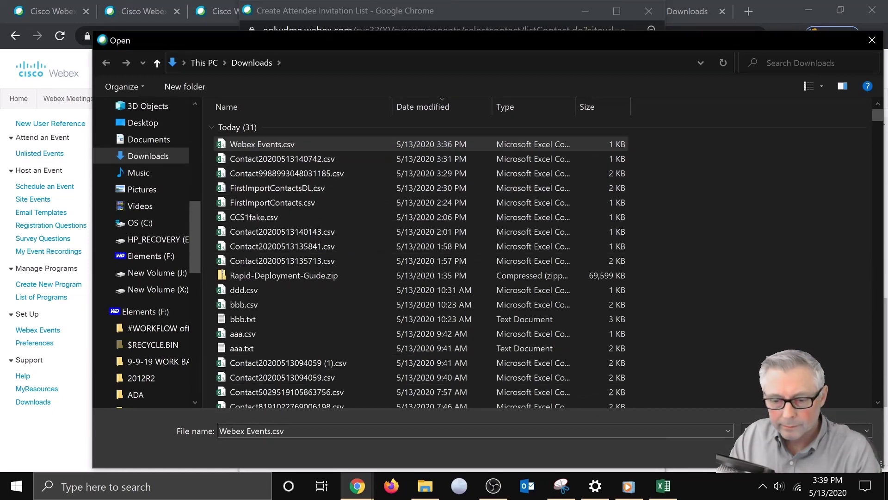
{"action": "key", "text": "Return"}
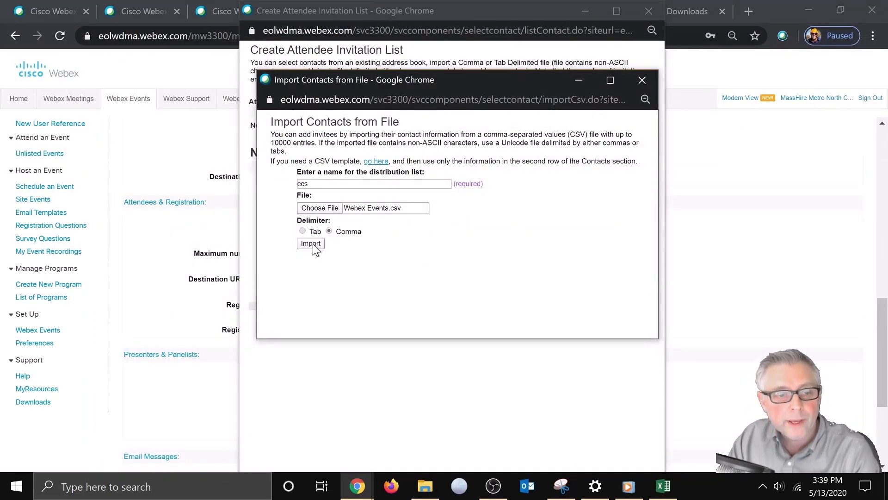
{"action": "left_click", "coordinate": [311, 244]}
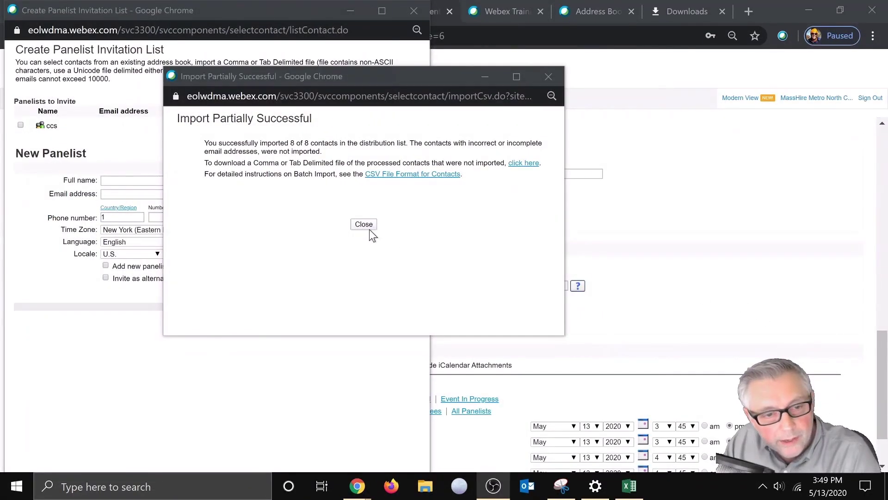
Step: Dismiss the import result and invite the ccs distribution list as panelists for the event
{"action": "left_click", "coordinate": [366, 225]}
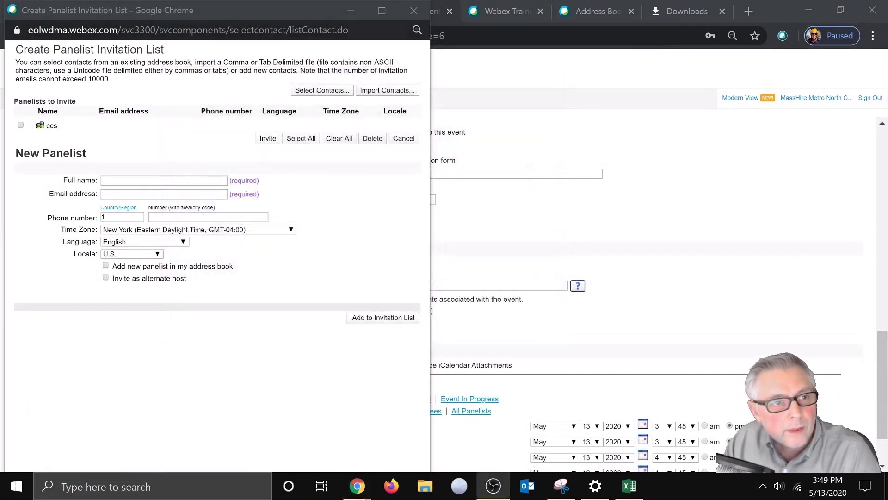
{"action": "left_click_drag", "start_coordinate": [282, 15], "coordinate": [513, 39]}
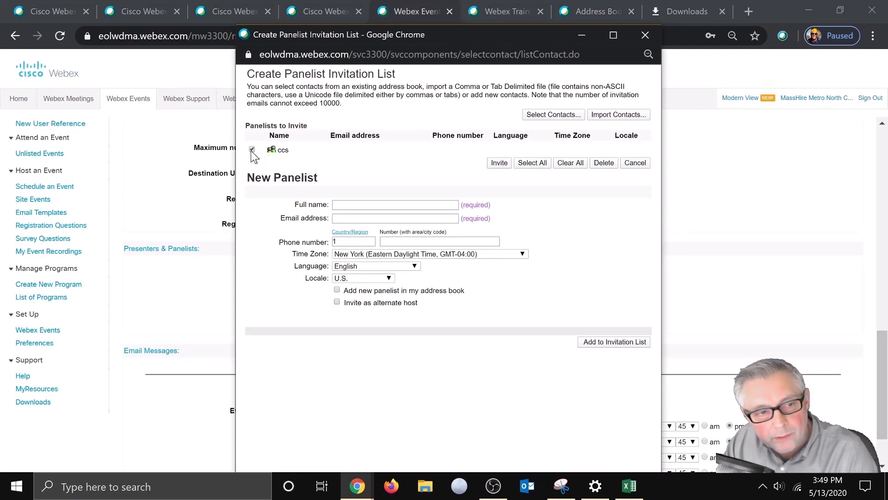
{"action": "left_click", "coordinate": [498, 163]}
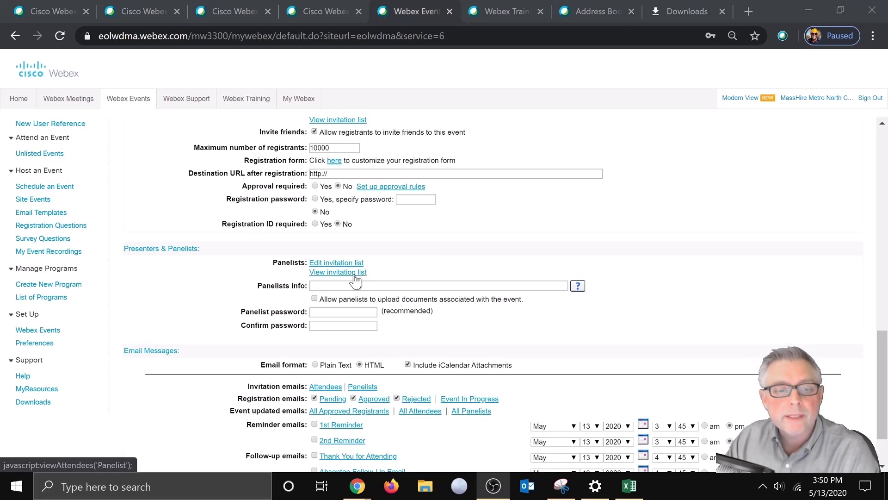
Step: Reopen the event's panelist invitation list, view the personal contacts available for selection, and close it without changes
{"action": "left_click", "coordinate": [322, 264]}
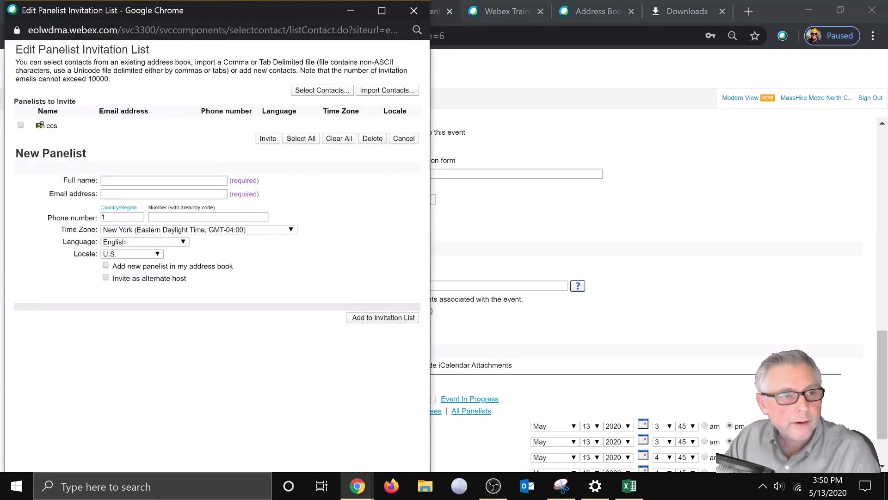
{"action": "left_click_drag", "start_coordinate": [264, 18], "coordinate": [499, 55]}
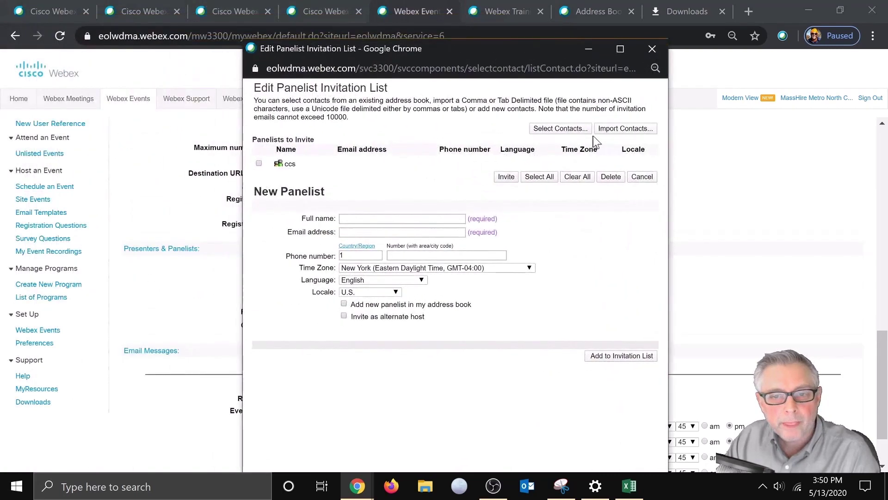
{"action": "left_click", "coordinate": [554, 131]}
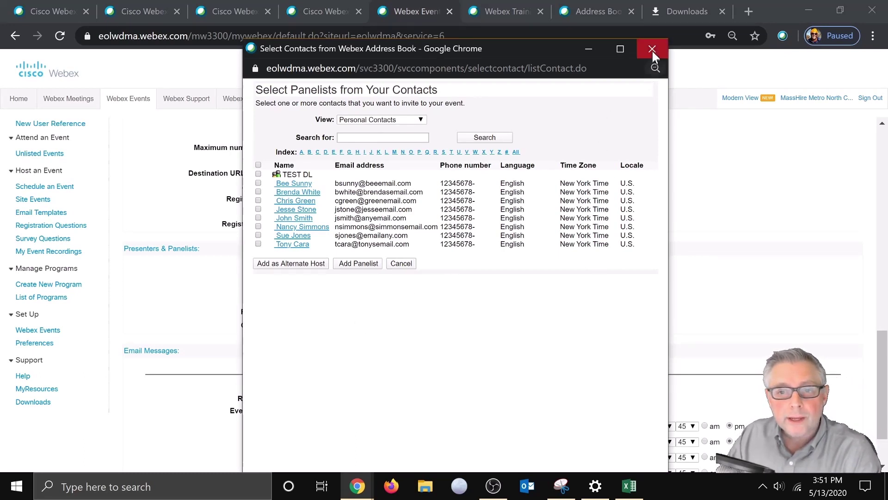
{"action": "left_click", "coordinate": [409, 262]}
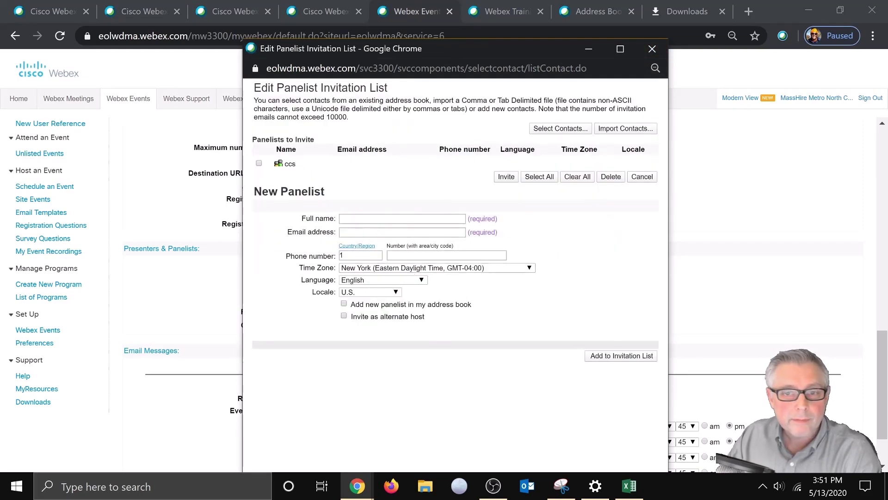
{"action": "left_click_drag", "start_coordinate": [553, 55], "coordinate": [537, 53]}
{"action": "left_click", "coordinate": [633, 48]}
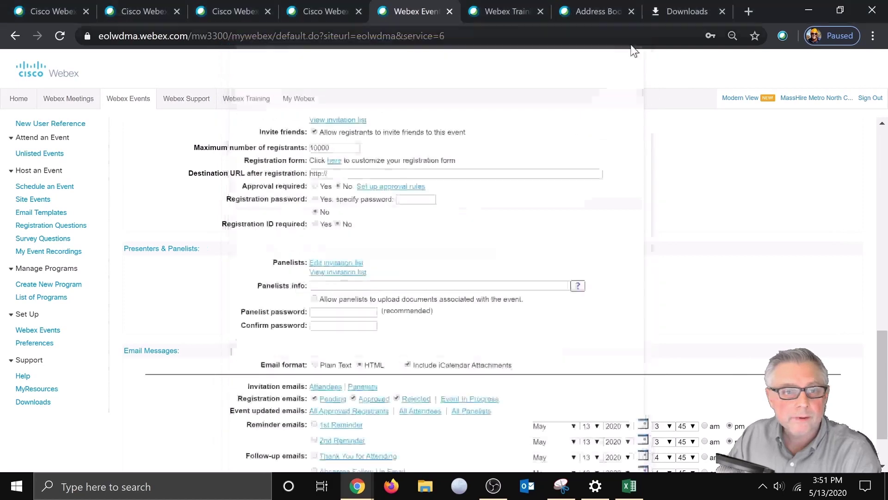
Step: Open the address book from the modern view, view all personal contacts in a blank distribution list form, and return to the home page
{"action": "left_click", "coordinate": [740, 98]}
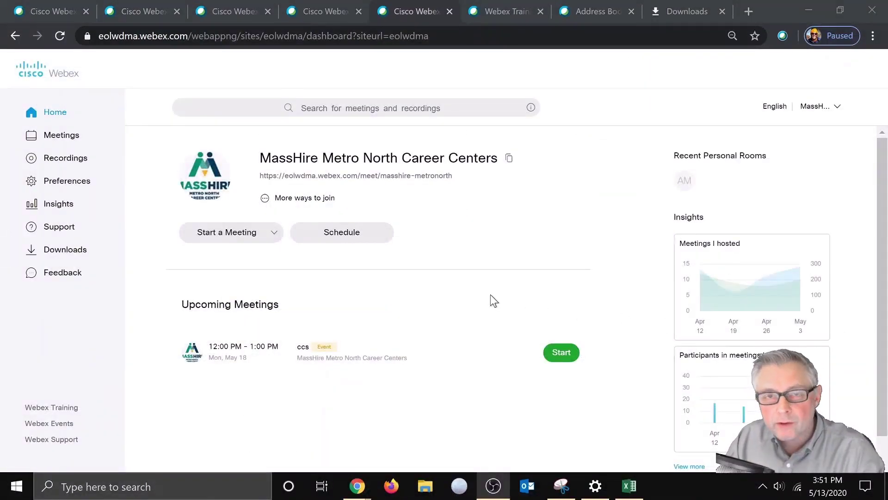
{"action": "left_click", "coordinate": [813, 107]}
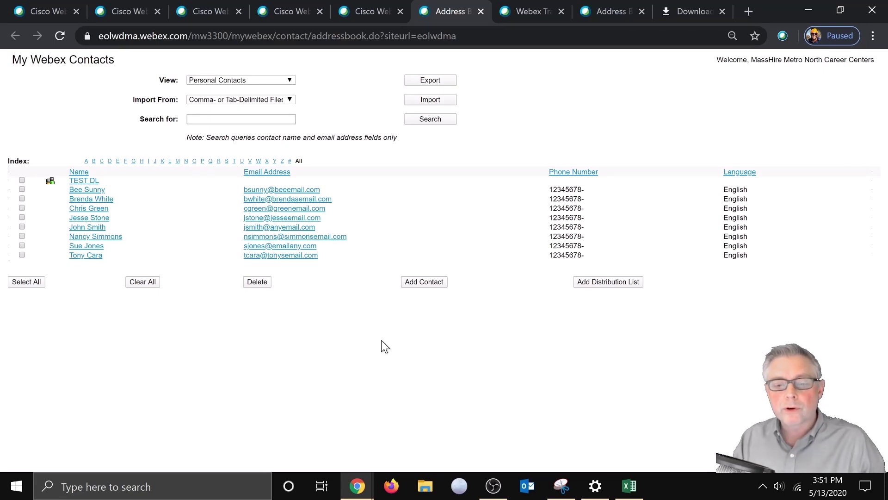
{"action": "left_click", "coordinate": [606, 280]}
{"action": "left_click", "coordinate": [140, 140]}
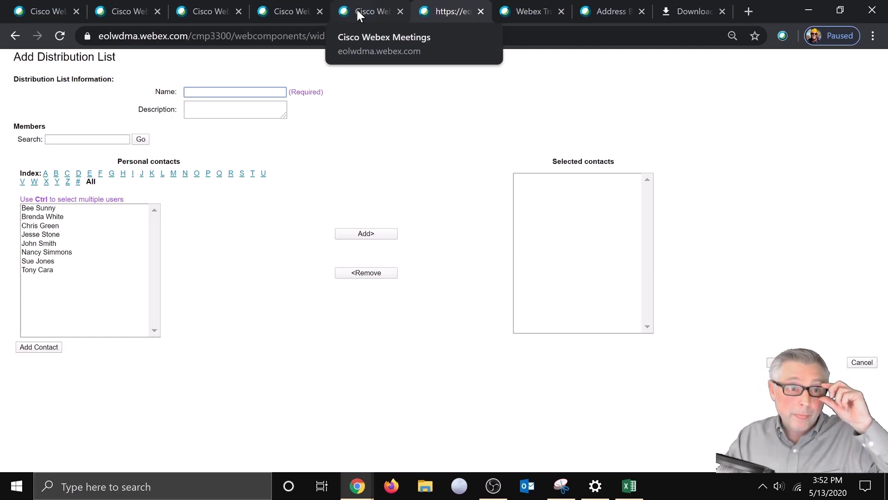
{"action": "left_click", "coordinate": [356, 11]}
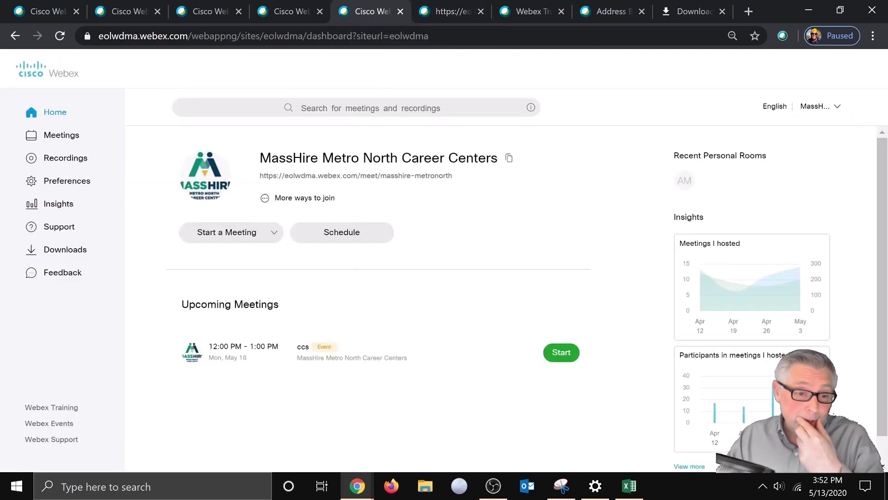